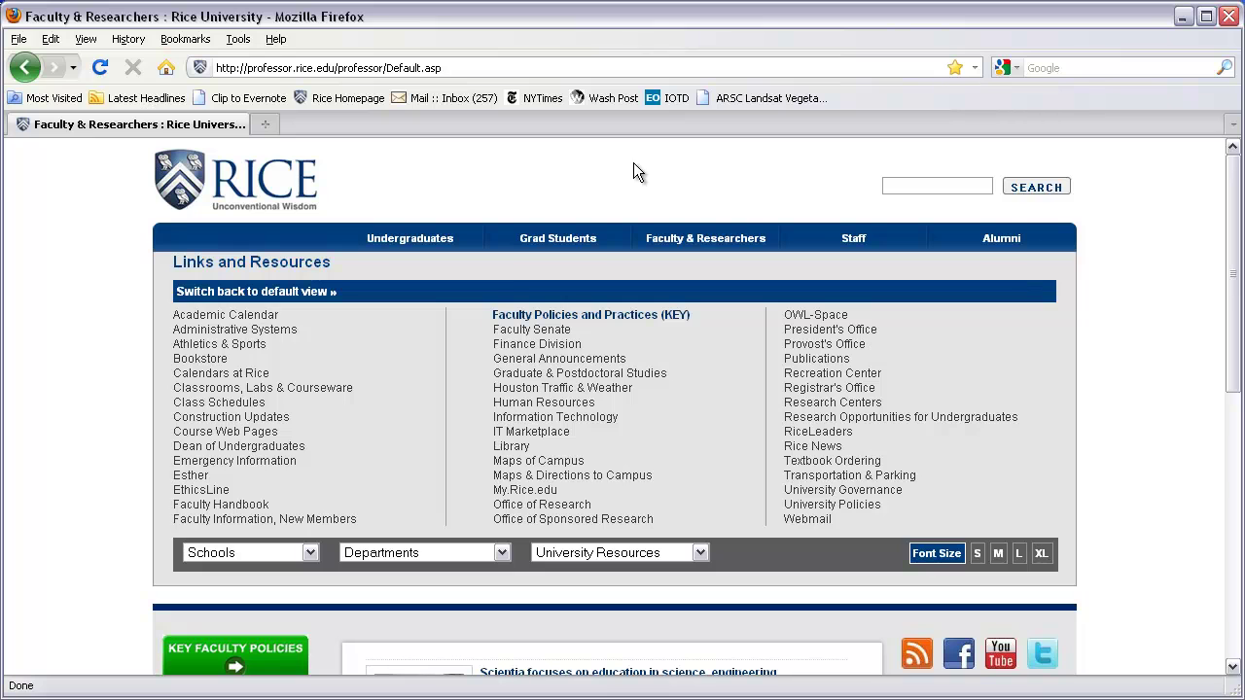
Search Google for 'glovis' and open the official glovis.usgs.gov result
{"action": "left_click", "coordinate": [1070, 68]}
{"action": "type", "text": "glovis"}
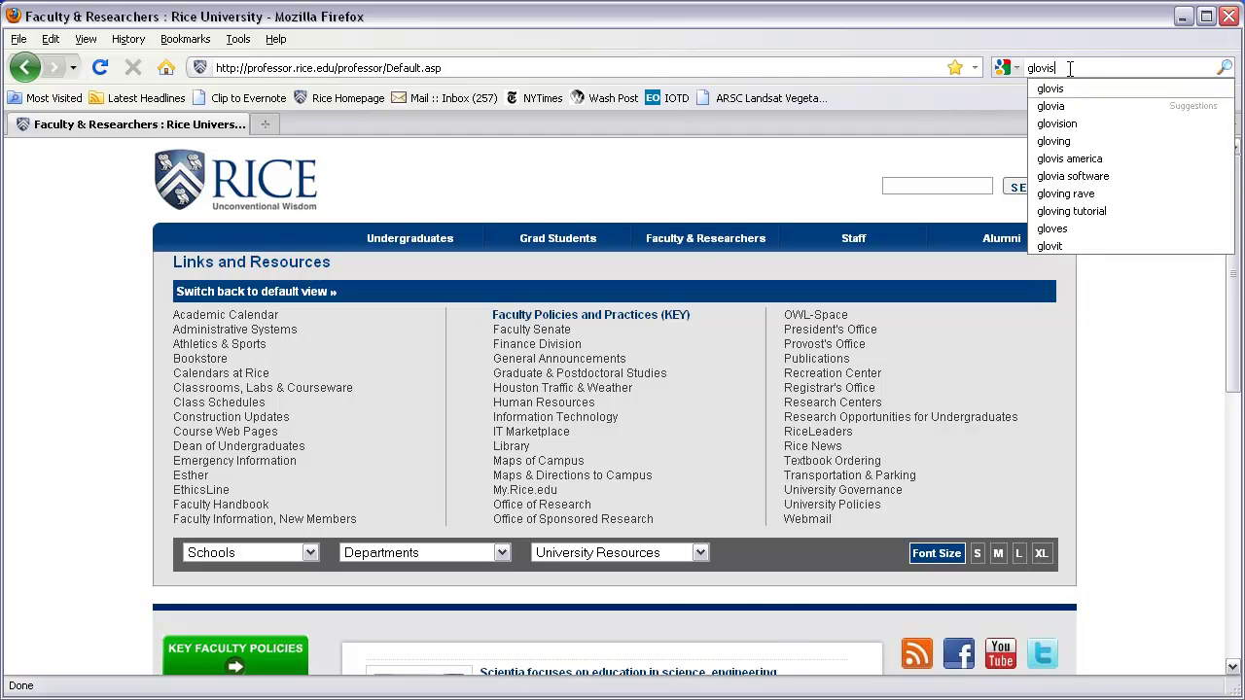
{"action": "key", "text": "Return"}
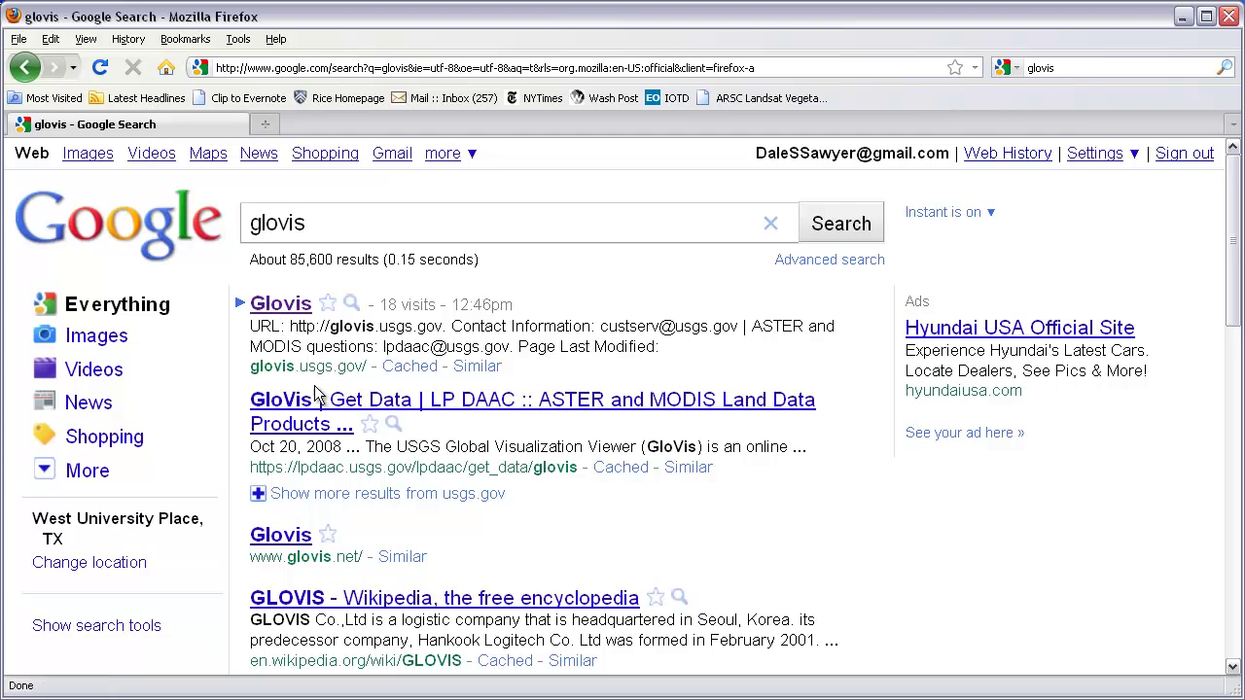
{"action": "left_click", "coordinate": [283, 307]}
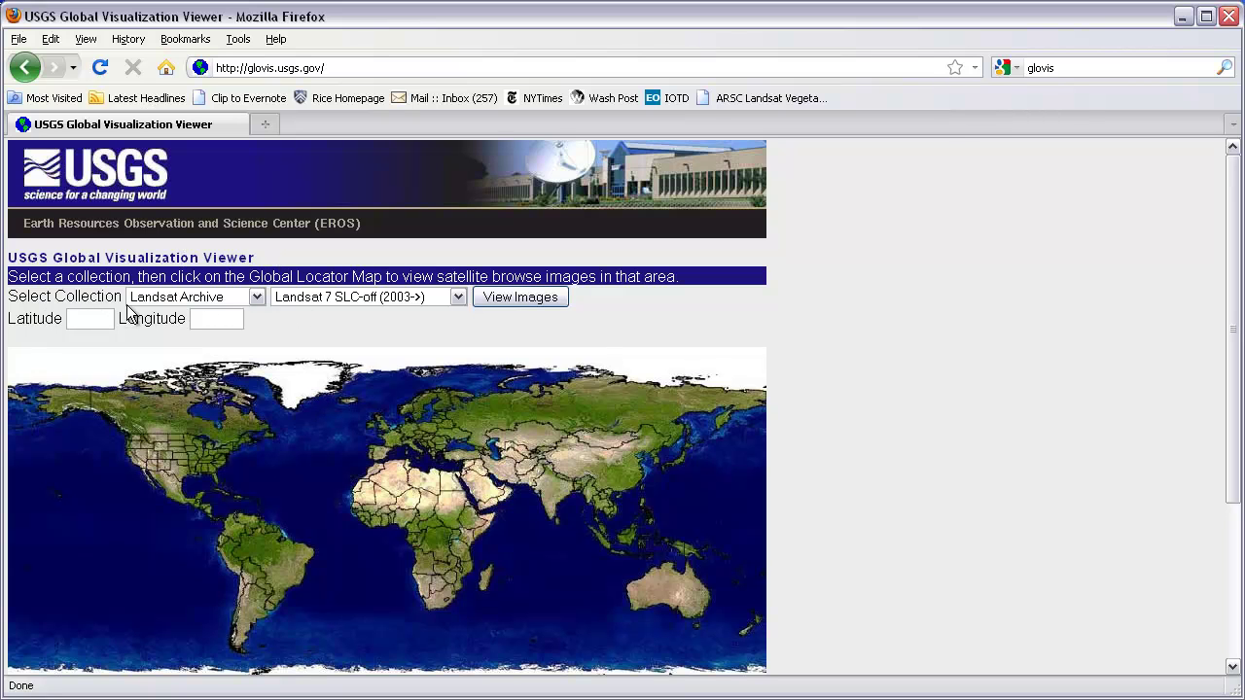
{"action": "left_click", "coordinate": [258, 302]}
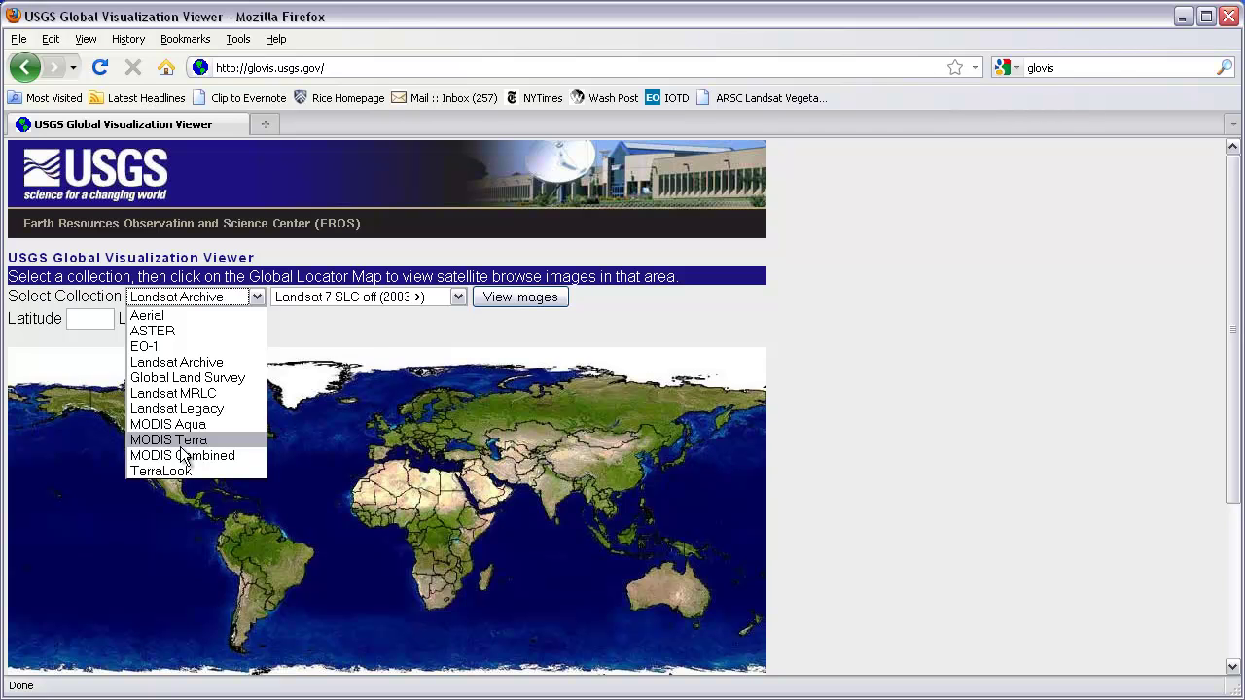
{"action": "left_click", "coordinate": [174, 363]}
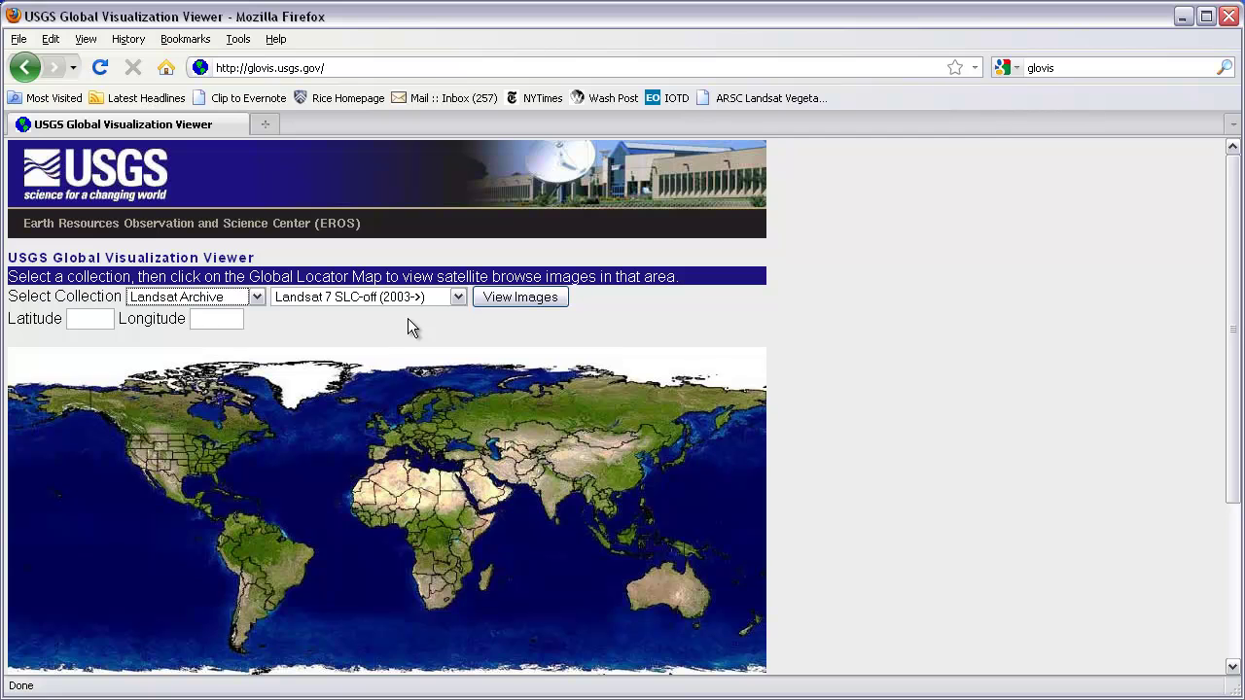
Choose the Landsat 7 SLC-on (1999-2003) dataset and open browse images around the Great Lakes
{"action": "left_click", "coordinate": [459, 297]}
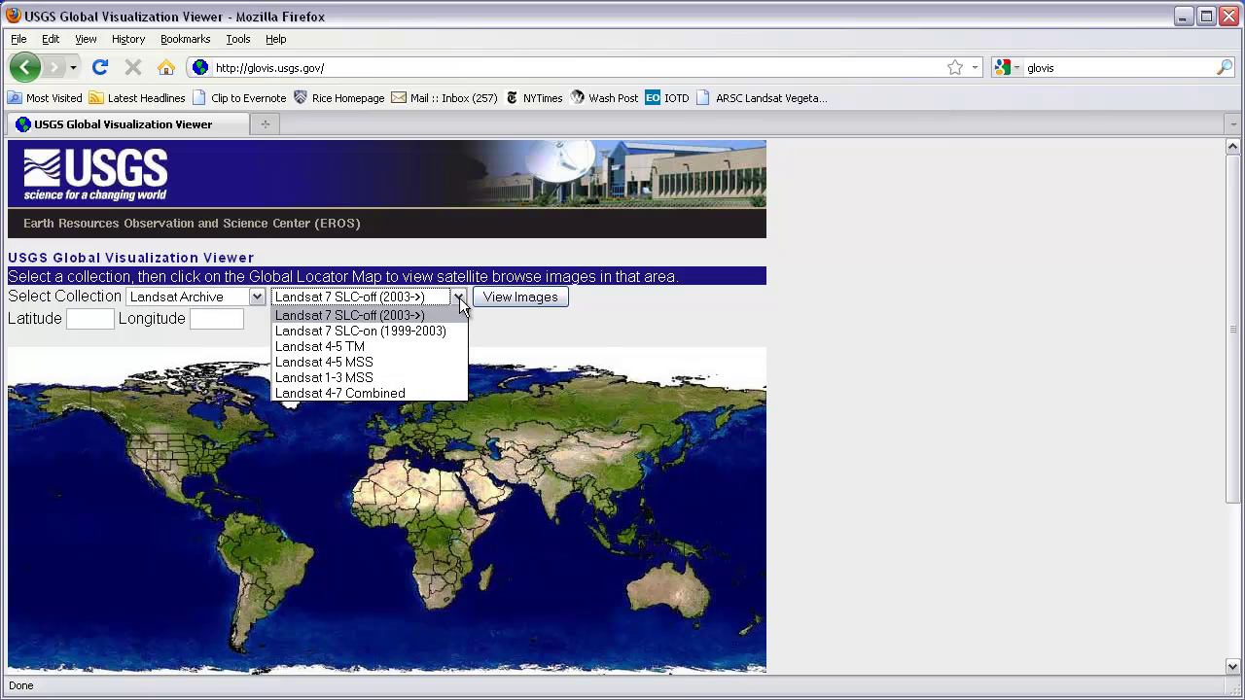
{"action": "left_click", "coordinate": [321, 332]}
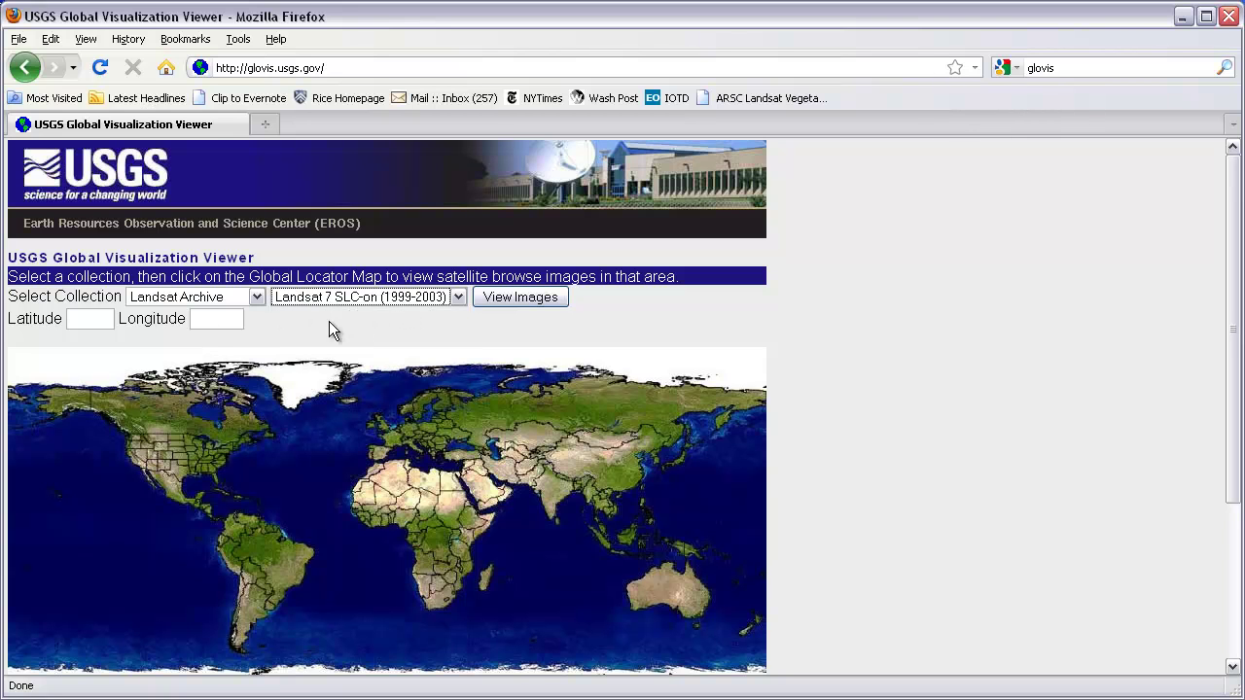
{"action": "left_click", "coordinate": [214, 452]}
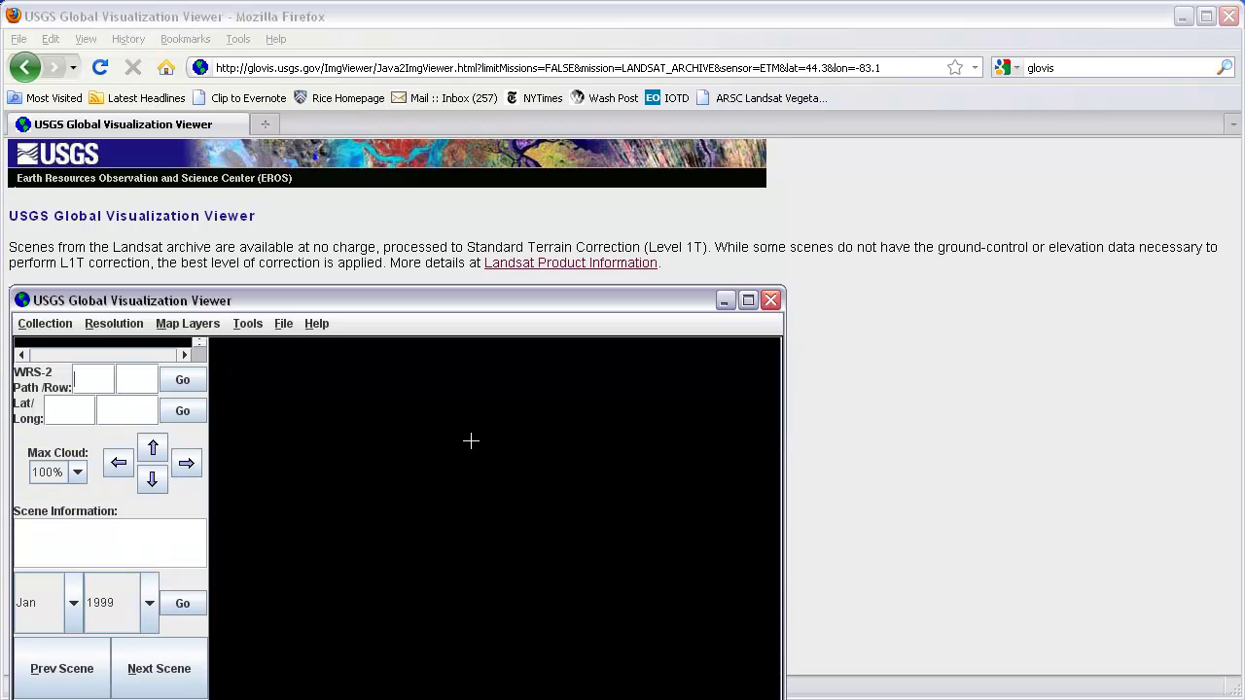
Move the loaded browse image viewer window to the top of the screen
{"action": "left_click_drag", "start_coordinate": [436, 300], "coordinate": [487, 33]}
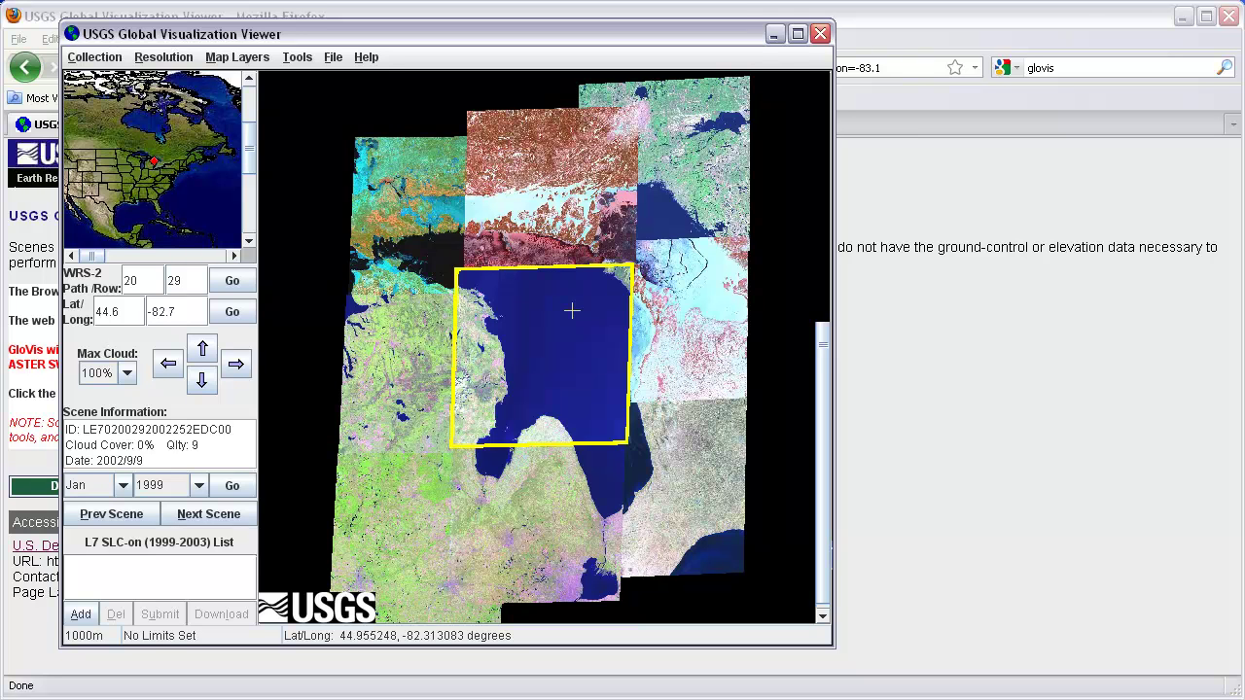
Limit Max Cloud to 0% and jump to the 2002/9/9 scene at path 20, row 29
{"action": "left_click", "coordinate": [127, 373]}
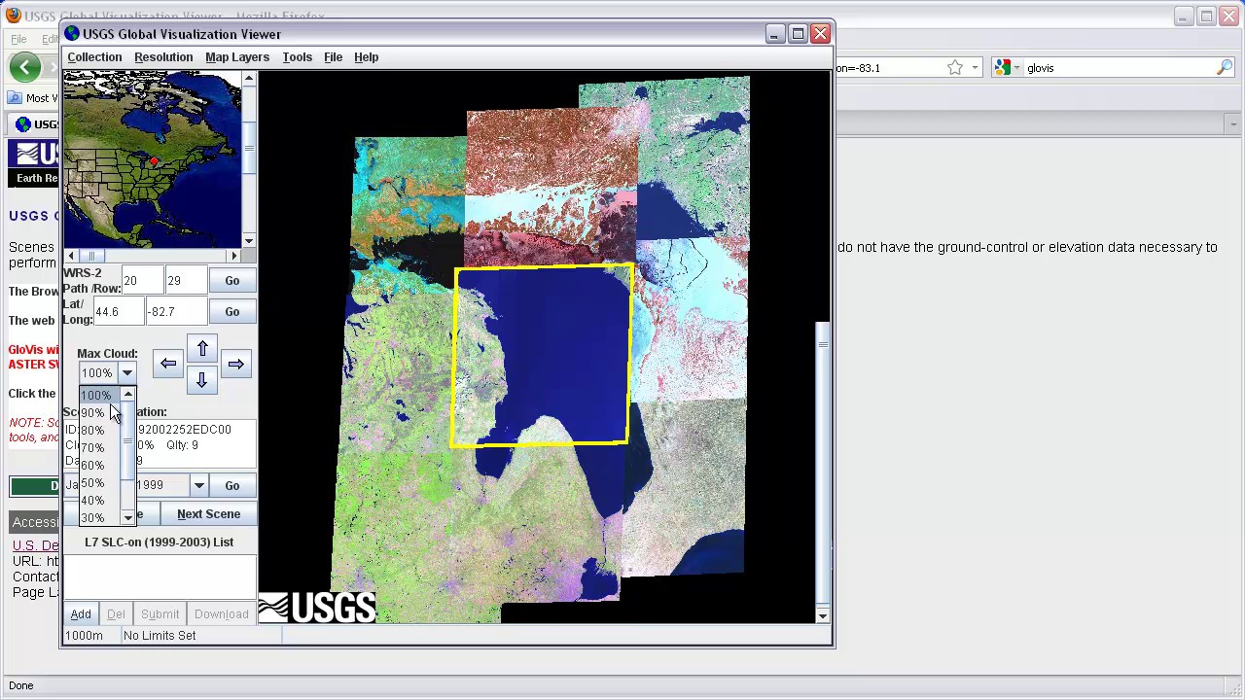
{"action": "left_click", "coordinate": [128, 518]}
{"action": "left_click", "coordinate": [127, 518]}
{"action": "left_click", "coordinate": [128, 517]}
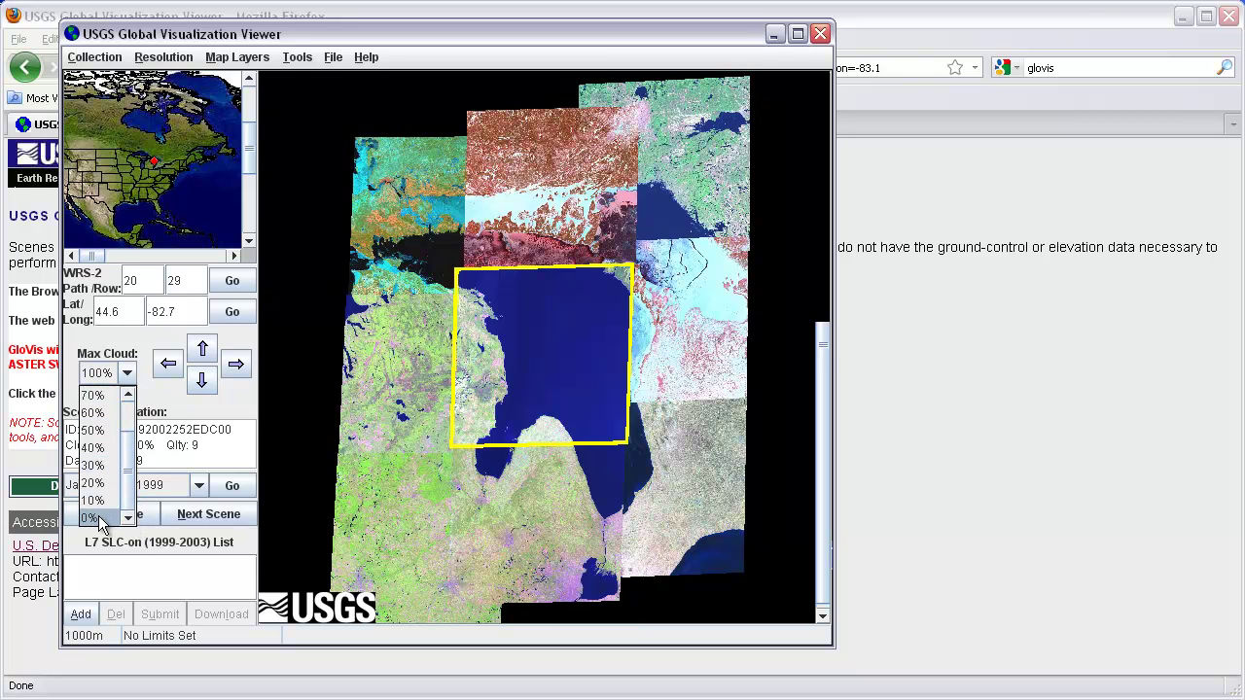
{"action": "left_click", "coordinate": [92, 518]}
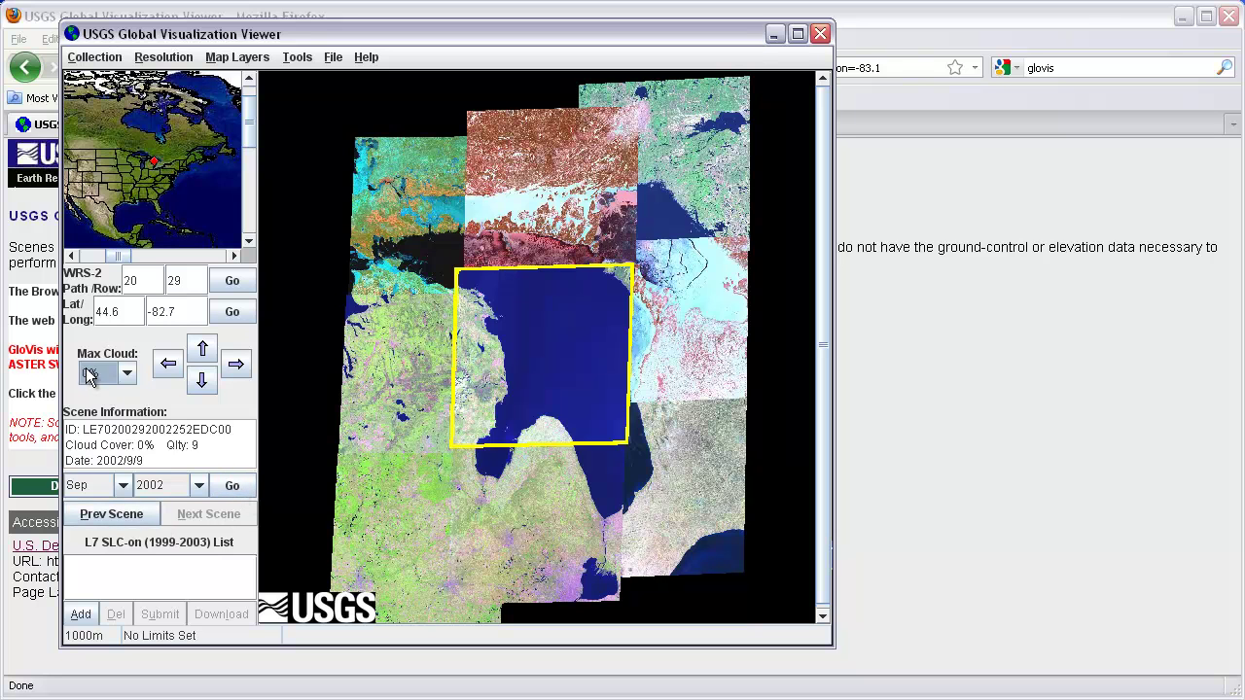
{"action": "left_click", "coordinate": [233, 486]}
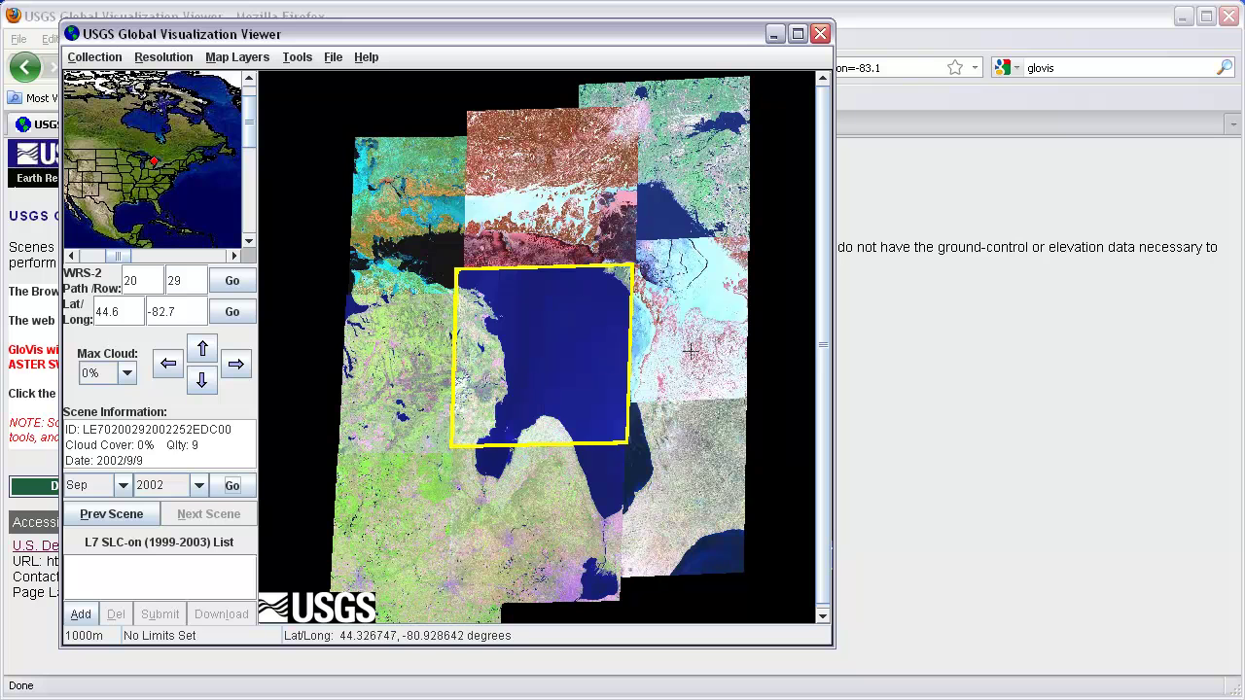
Move east to path 19, row 29 and step back through scenes to July 1999
{"action": "left_click", "coordinate": [235, 365]}
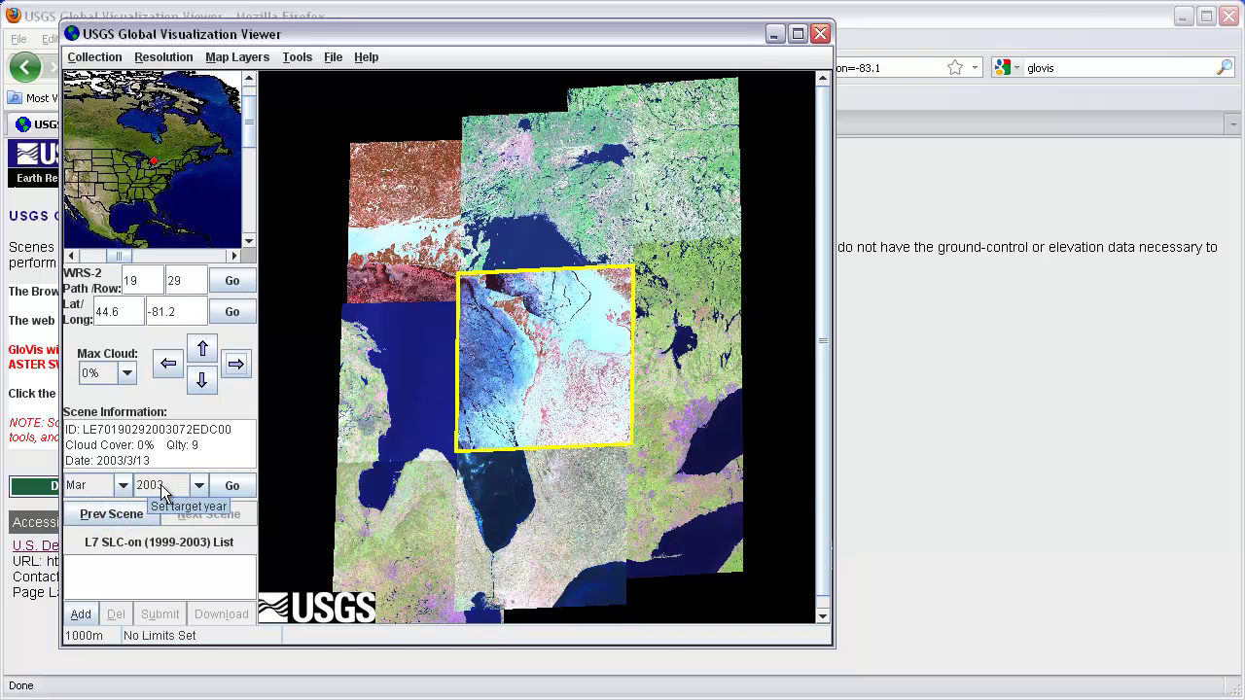
{"action": "left_click", "coordinate": [112, 513]}
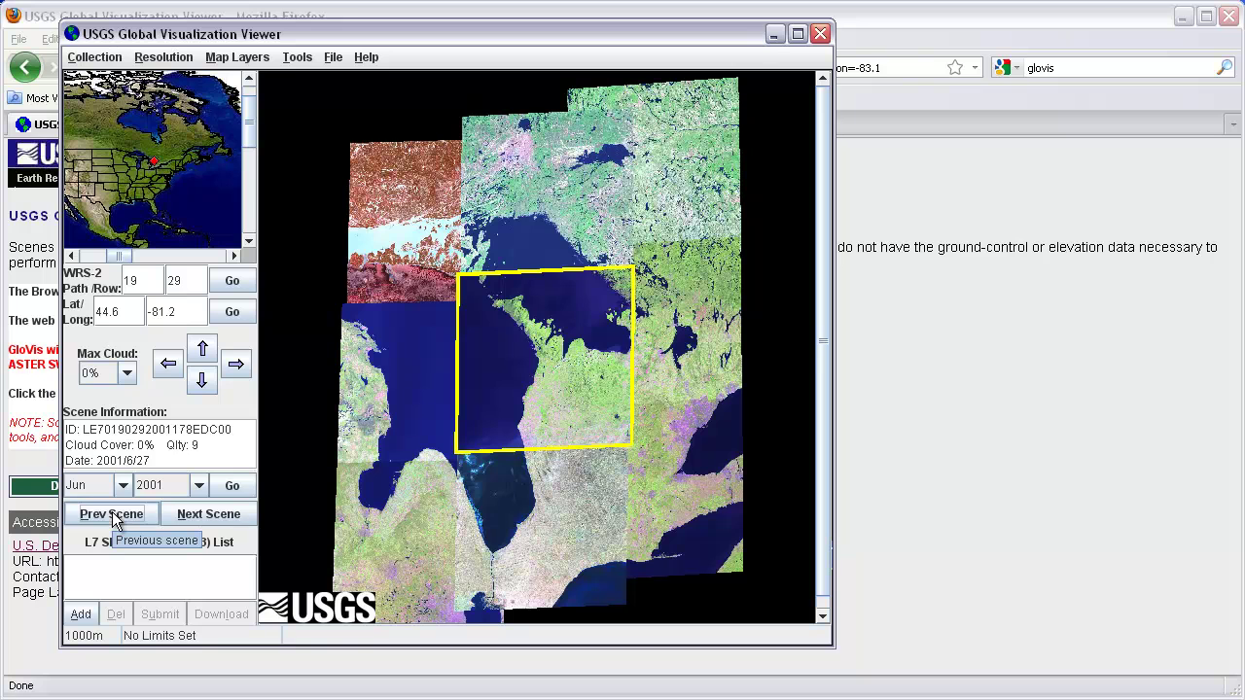
{"action": "left_click", "coordinate": [112, 515]}
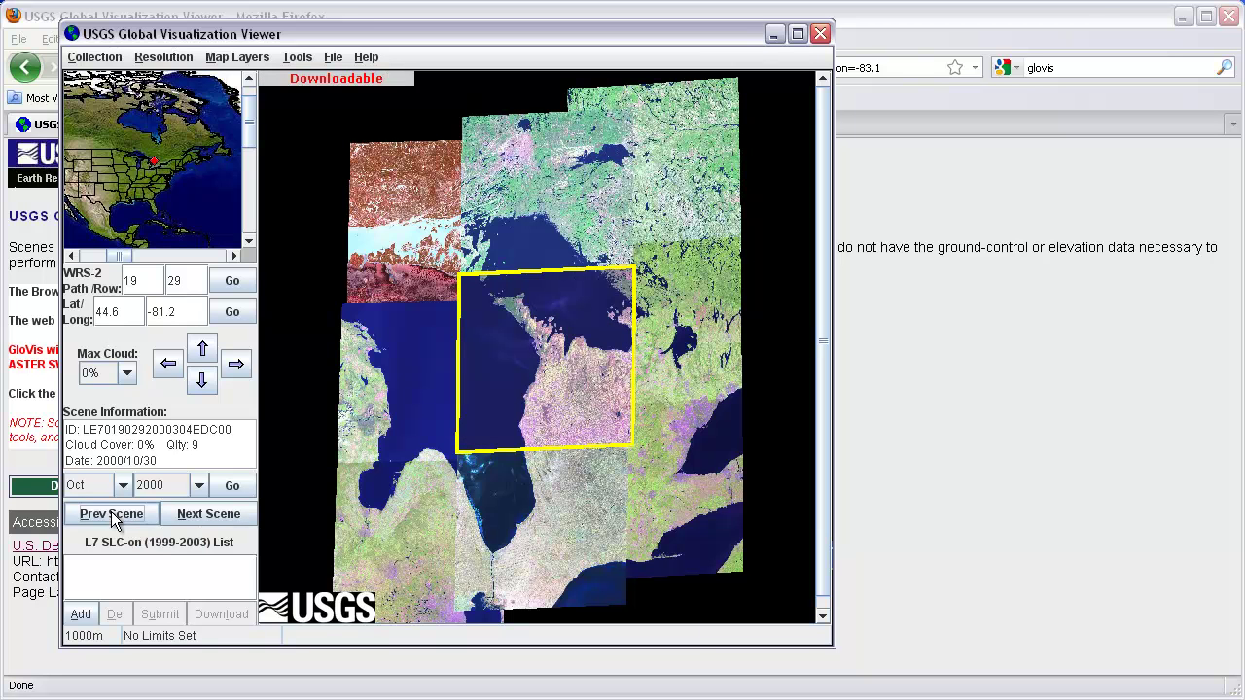
{"action": "left_click", "coordinate": [110, 512]}
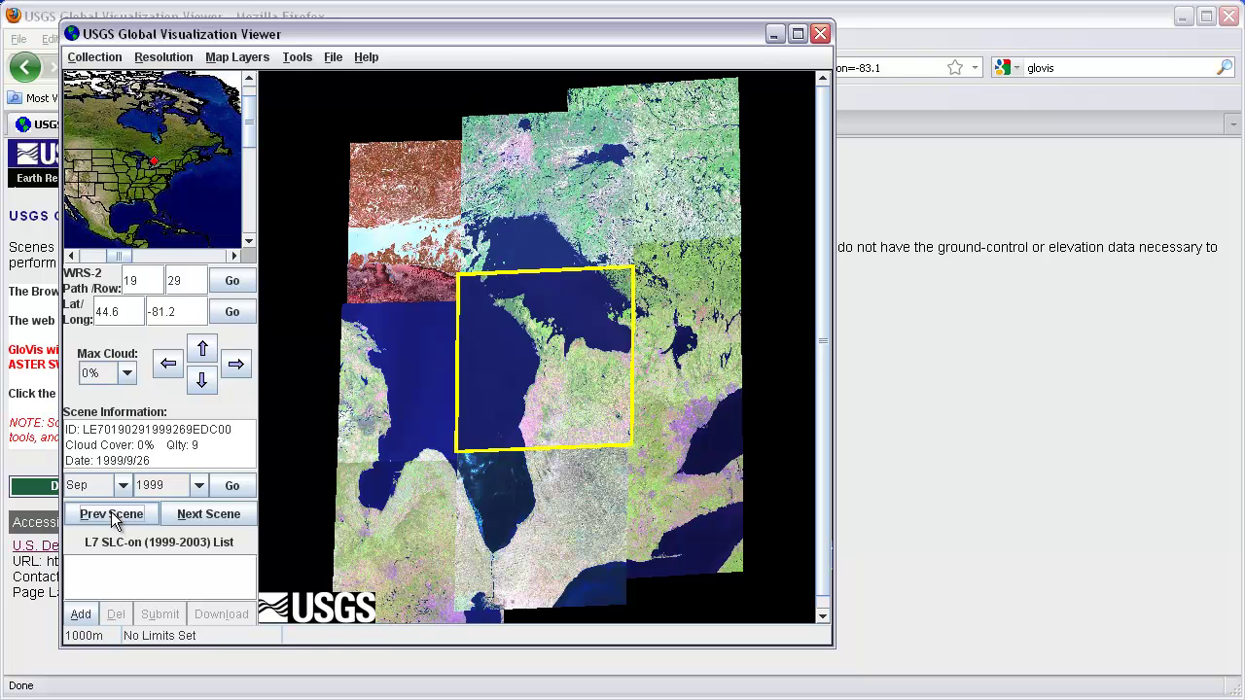
{"action": "left_click", "coordinate": [111, 512]}
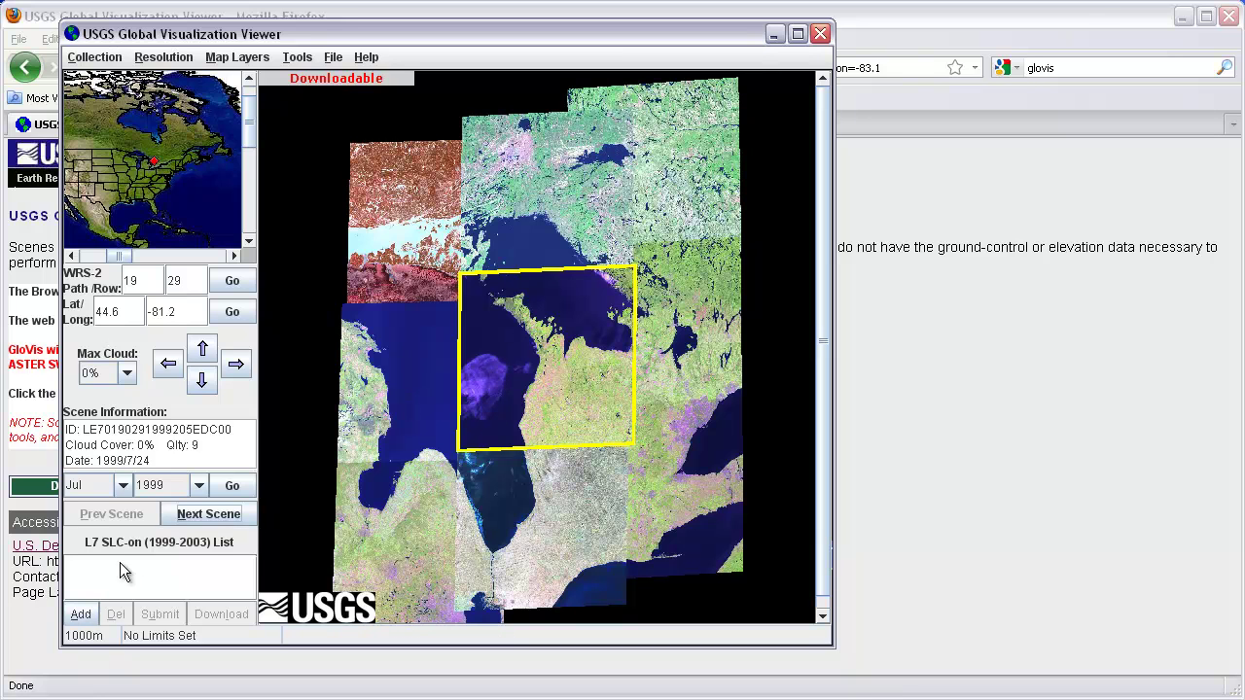
Add the July 1999 scene to the download list and request its download
{"action": "left_click", "coordinate": [81, 616]}
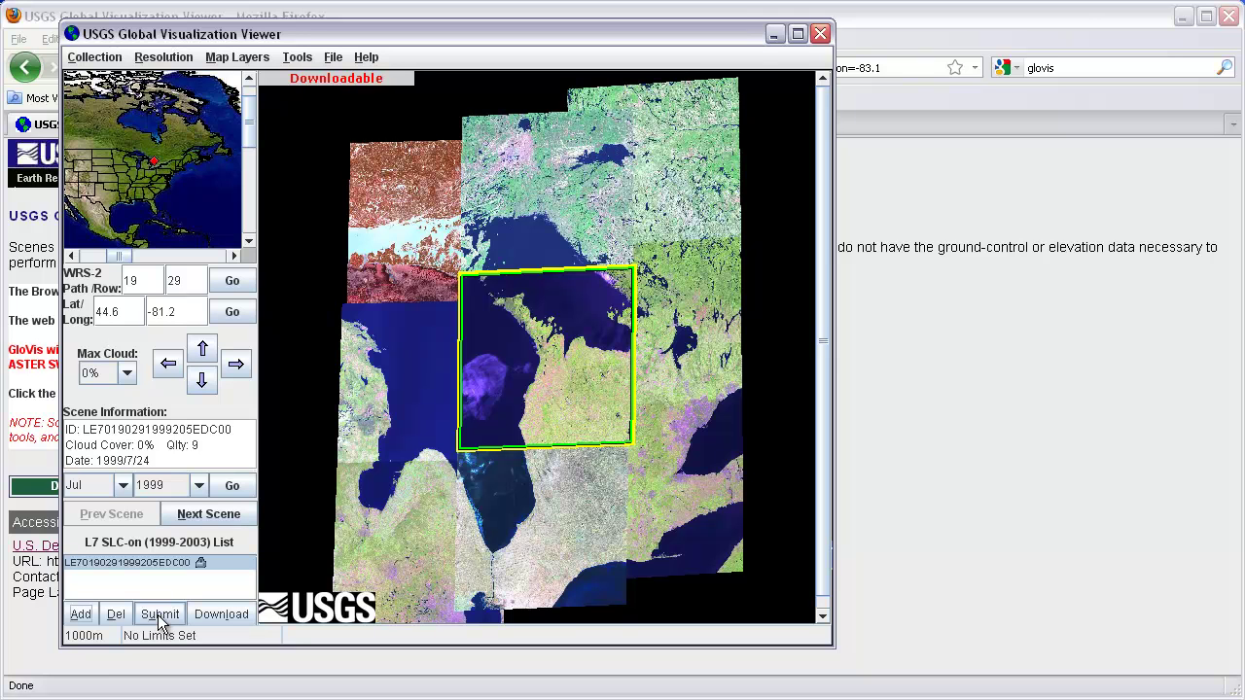
{"action": "left_click", "coordinate": [223, 614]}
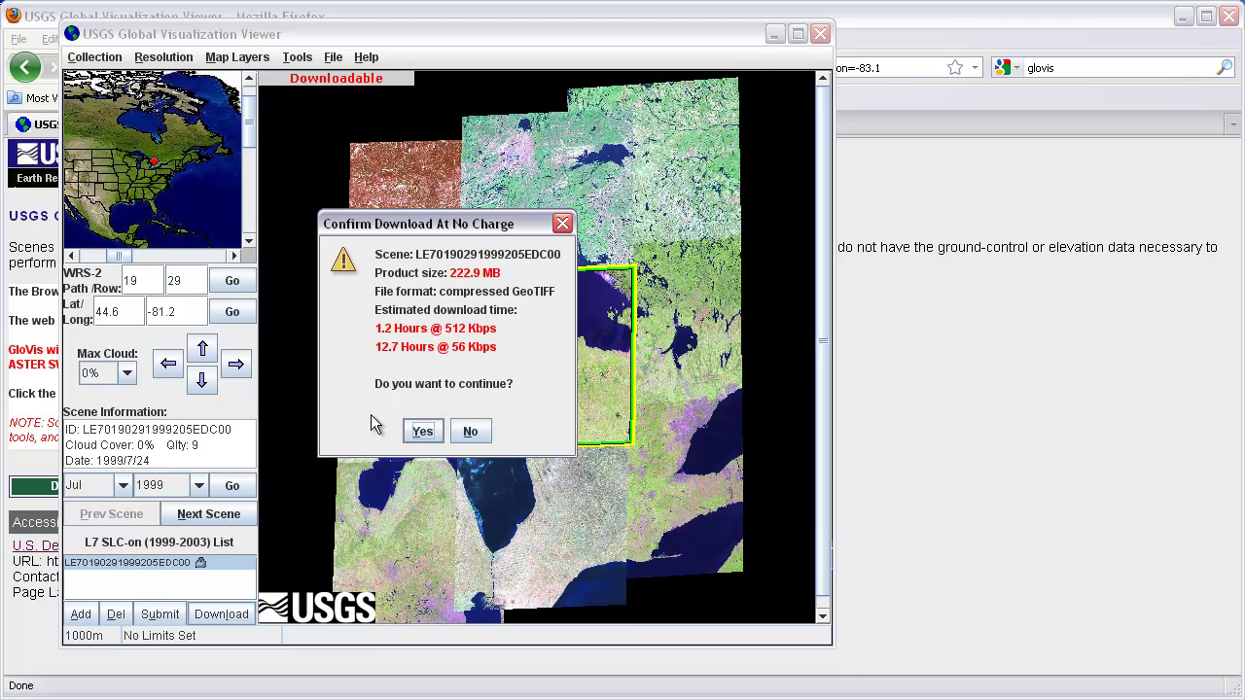
Confirm the no-charge download and bring Firefox's Data Download page forward
{"action": "left_click", "coordinate": [422, 431]}
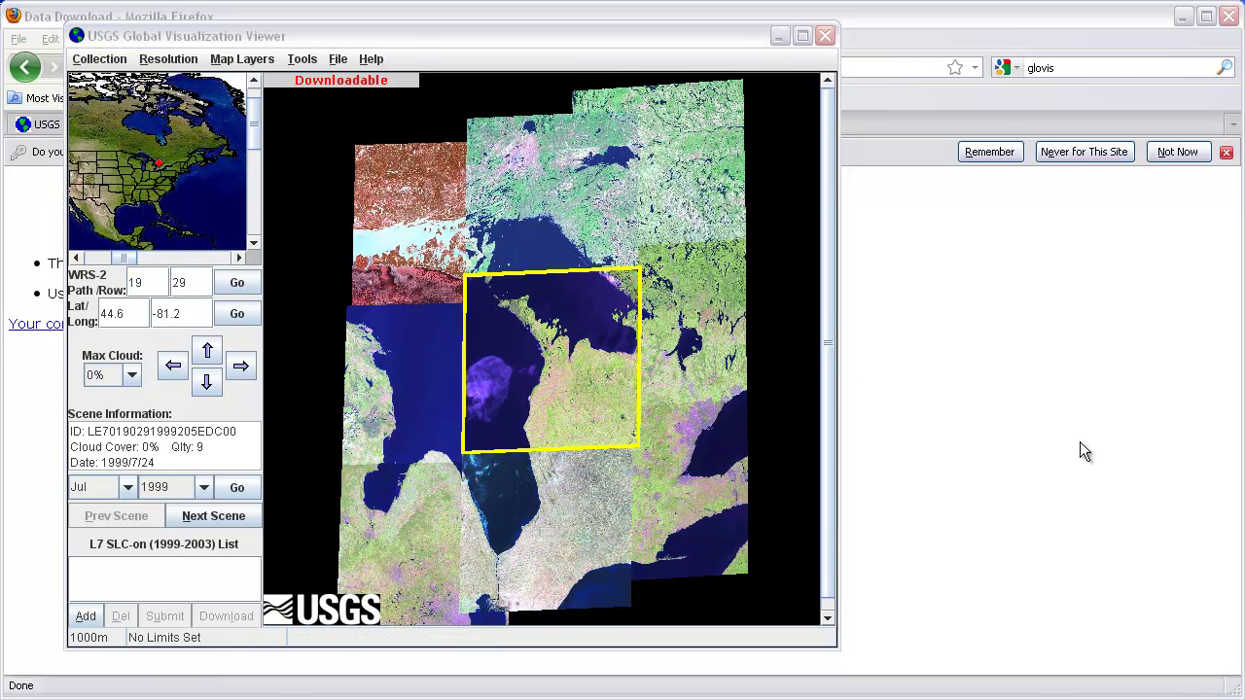
{"action": "left_click", "coordinate": [1080, 442]}
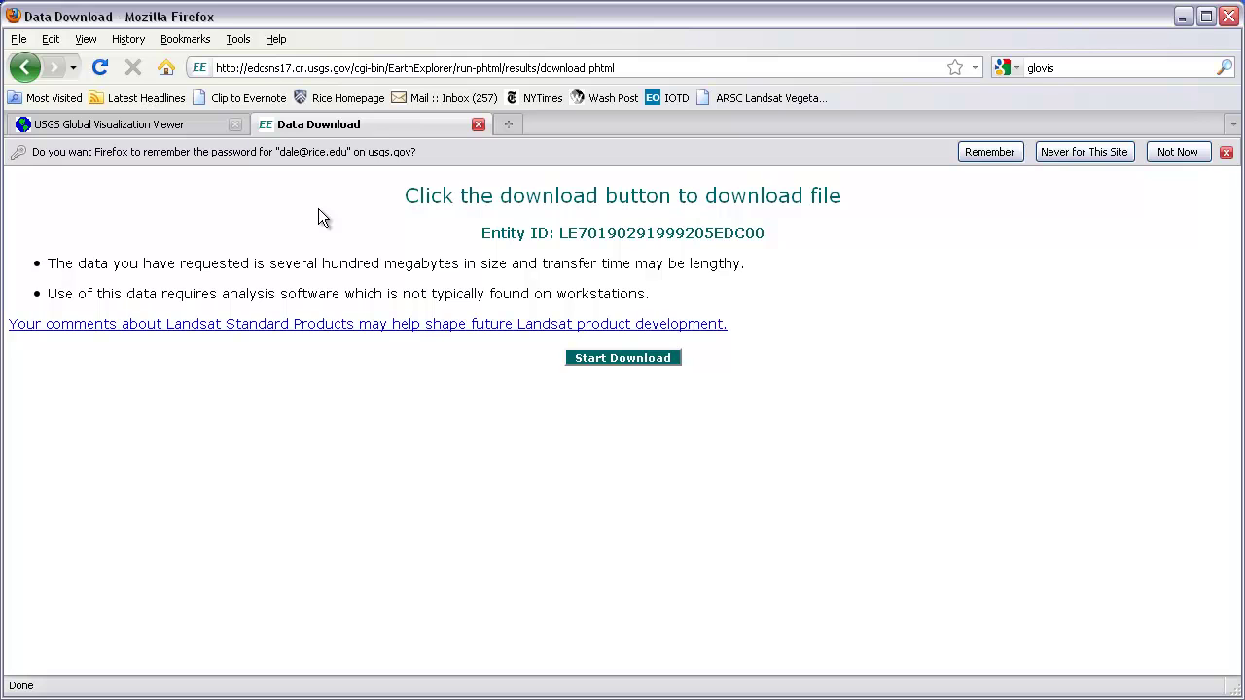
{"action": "left_click", "coordinate": [1188, 157]}
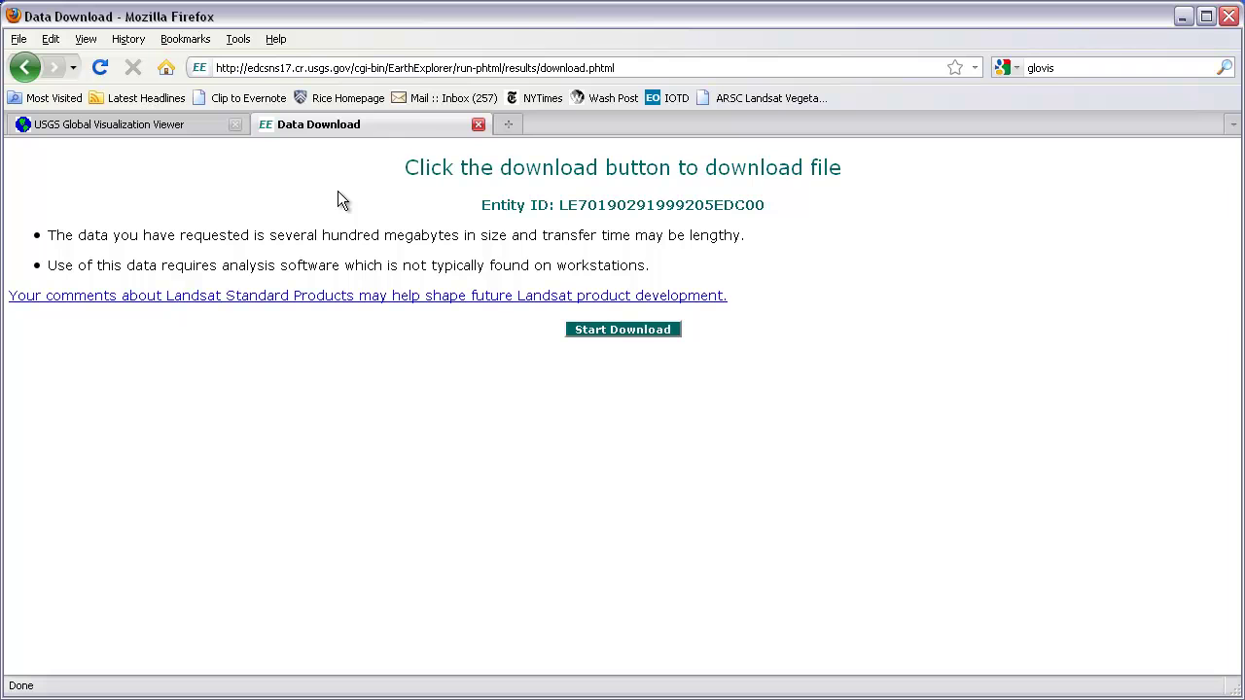
{"action": "left_click", "coordinate": [591, 334]}
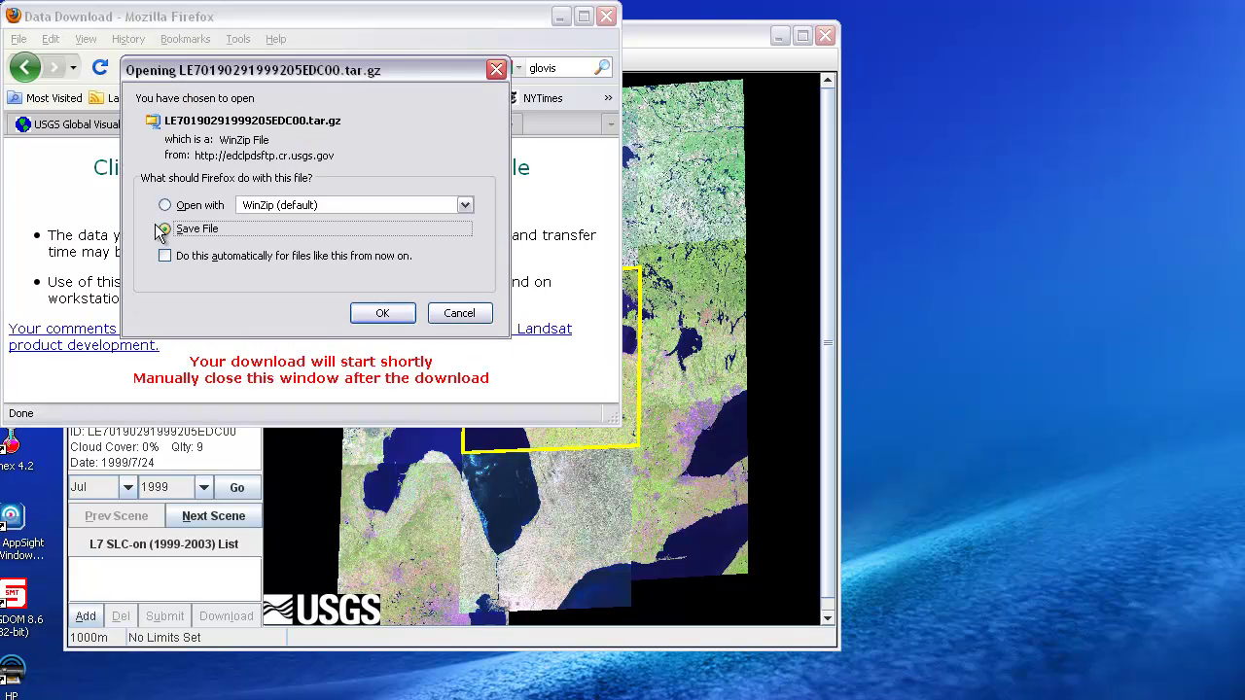
{"action": "left_click", "coordinate": [384, 316]}
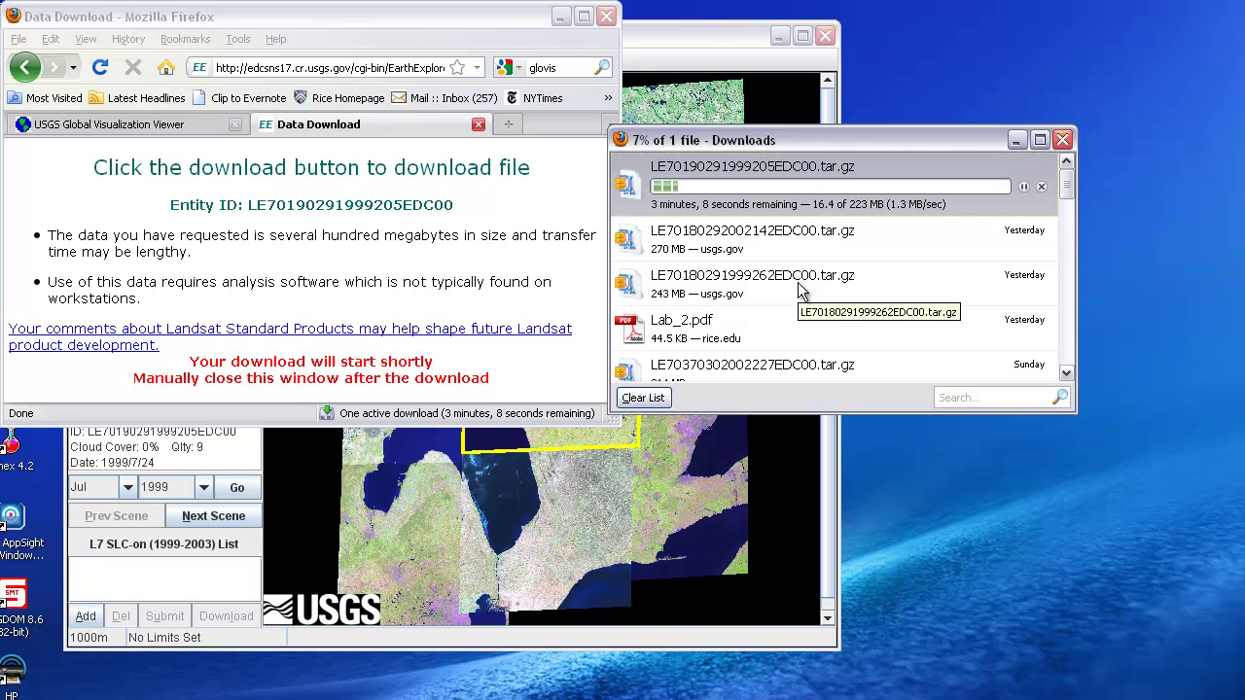
{"action": "left_click", "coordinate": [584, 15]}
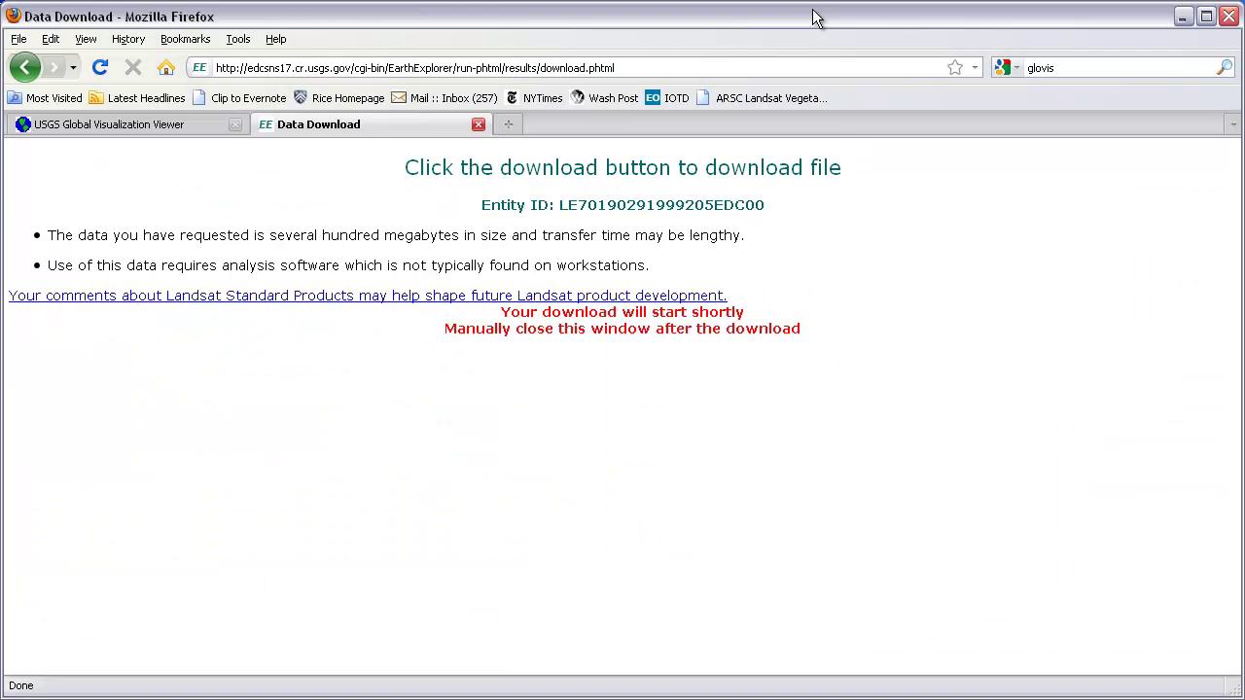
{"action": "left_click_drag", "start_coordinate": [816, 18], "coordinate": [822, 418]}
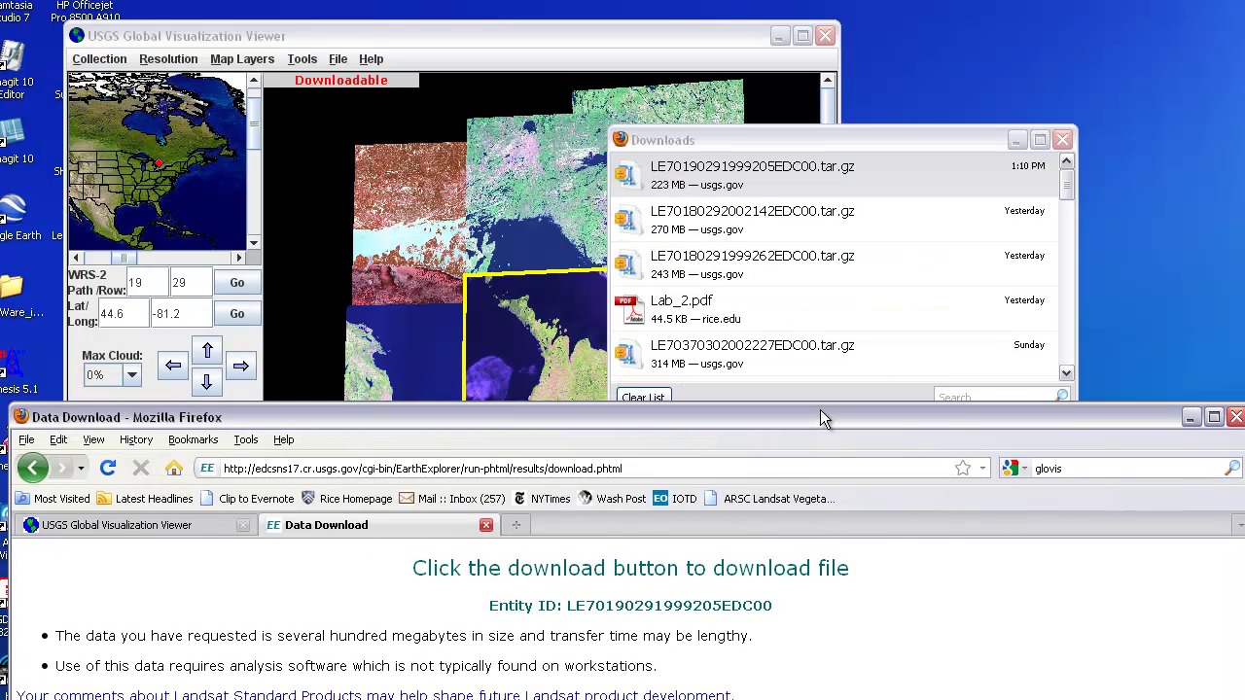
{"action": "left_click", "coordinate": [763, 139]}
{"action": "right_click", "coordinate": [762, 176]}
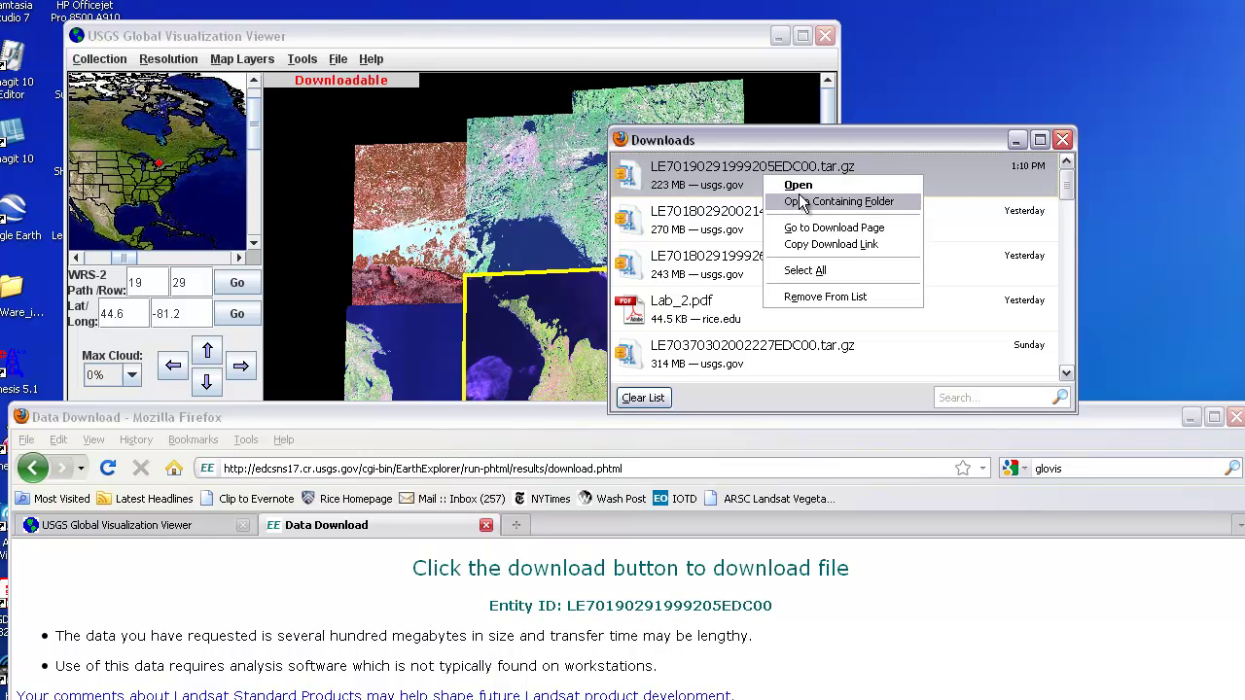
{"action": "left_click", "coordinate": [801, 203]}
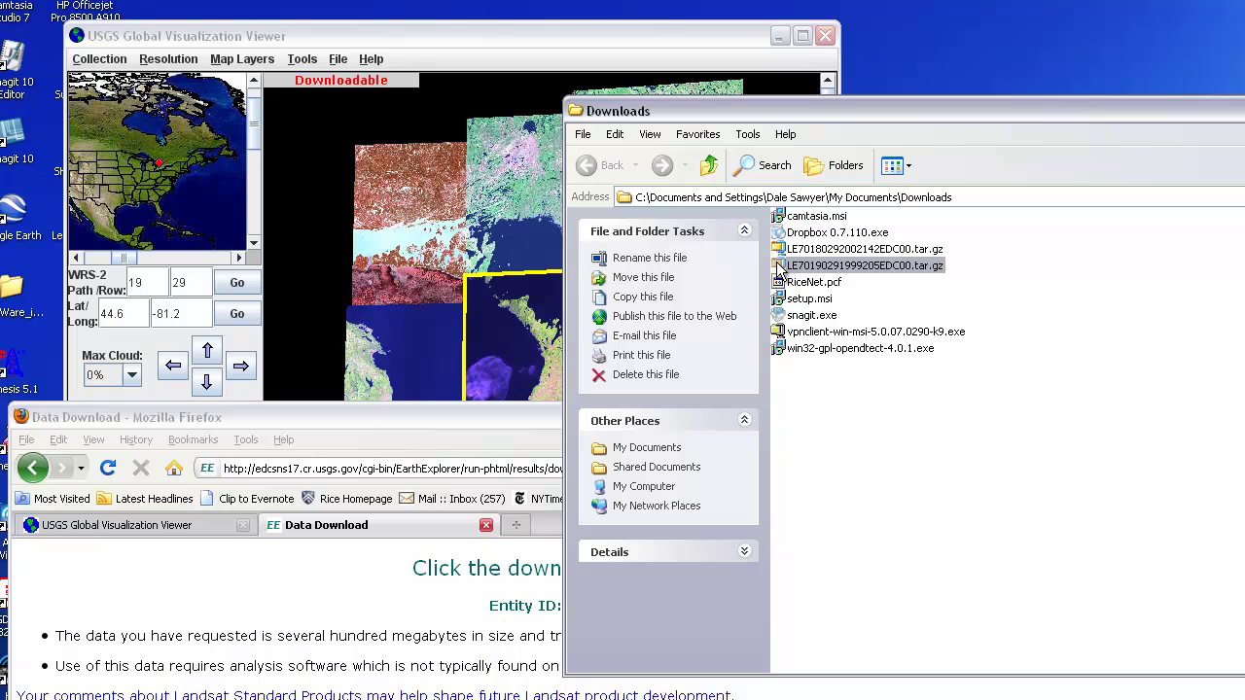
{"action": "left_click", "coordinate": [778, 266]}
{"action": "left_click", "coordinate": [354, 32]}
{"action": "left_click_drag", "start_coordinate": [356, 36], "coordinate": [644, 30]}
{"action": "left_click", "coordinate": [229, 258]}
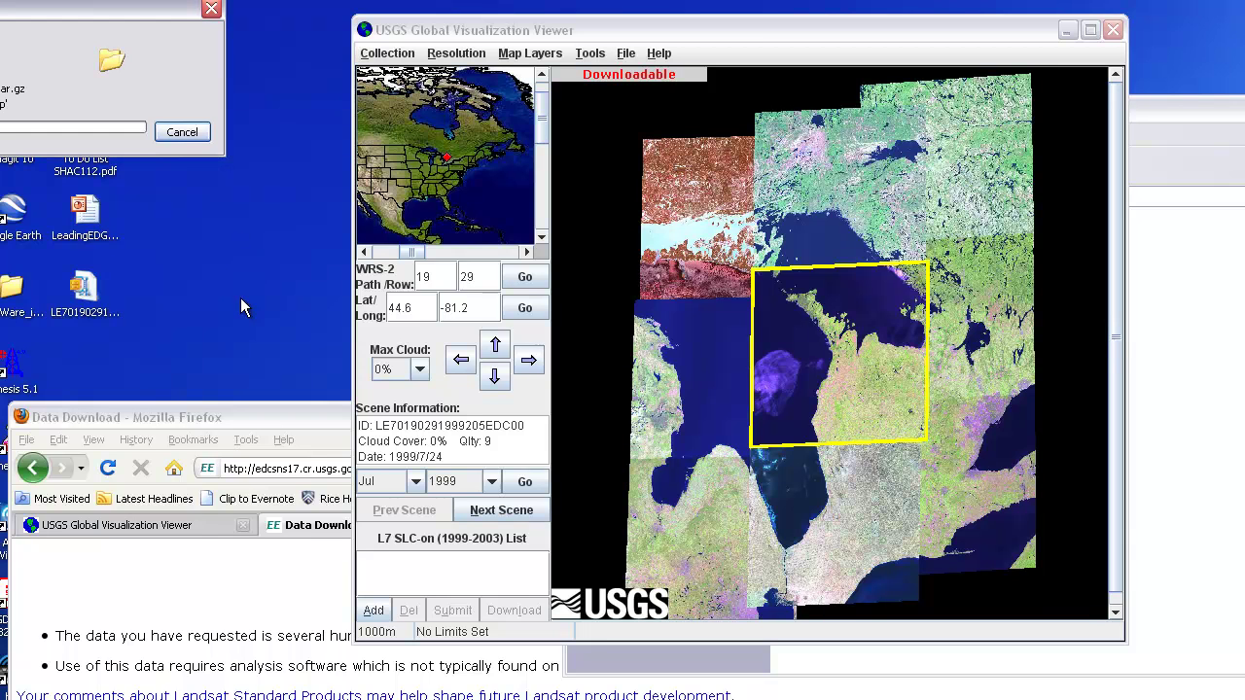
{"action": "left_click", "coordinate": [95, 311]}
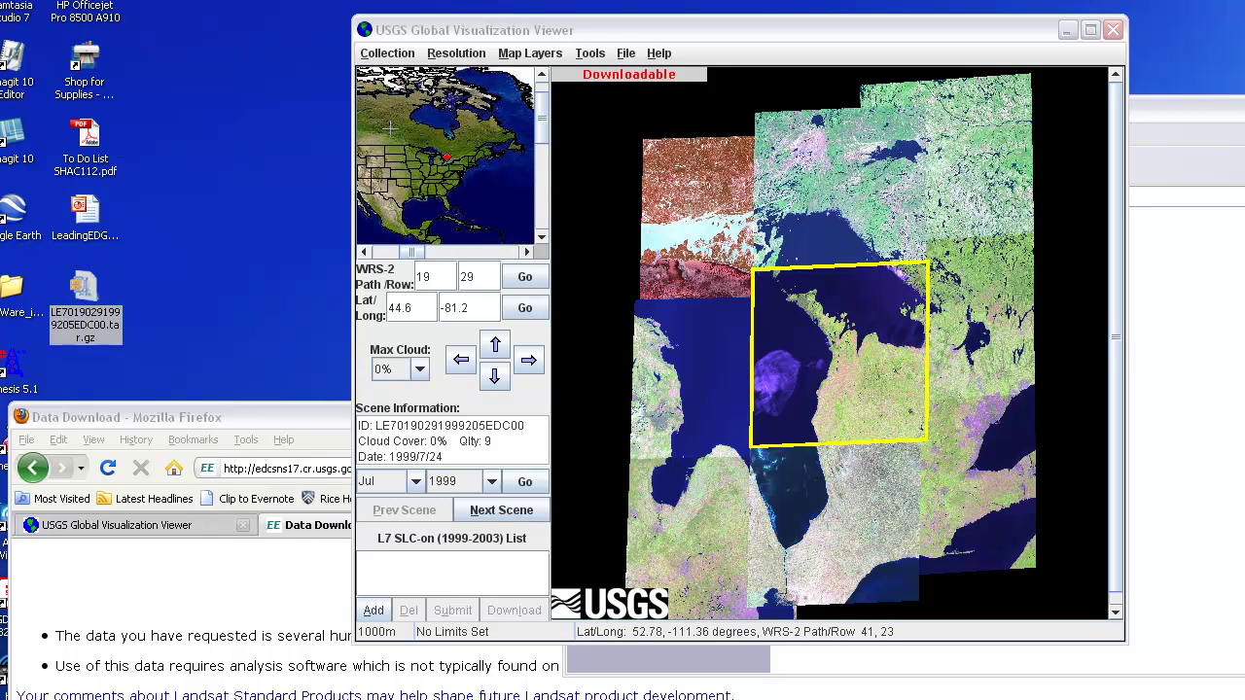
Close the GloVis viewer and the Downloads folder window
{"action": "left_click", "coordinate": [558, 34]}
{"action": "left_click_drag", "start_coordinate": [557, 34], "coordinate": [362, 29]}
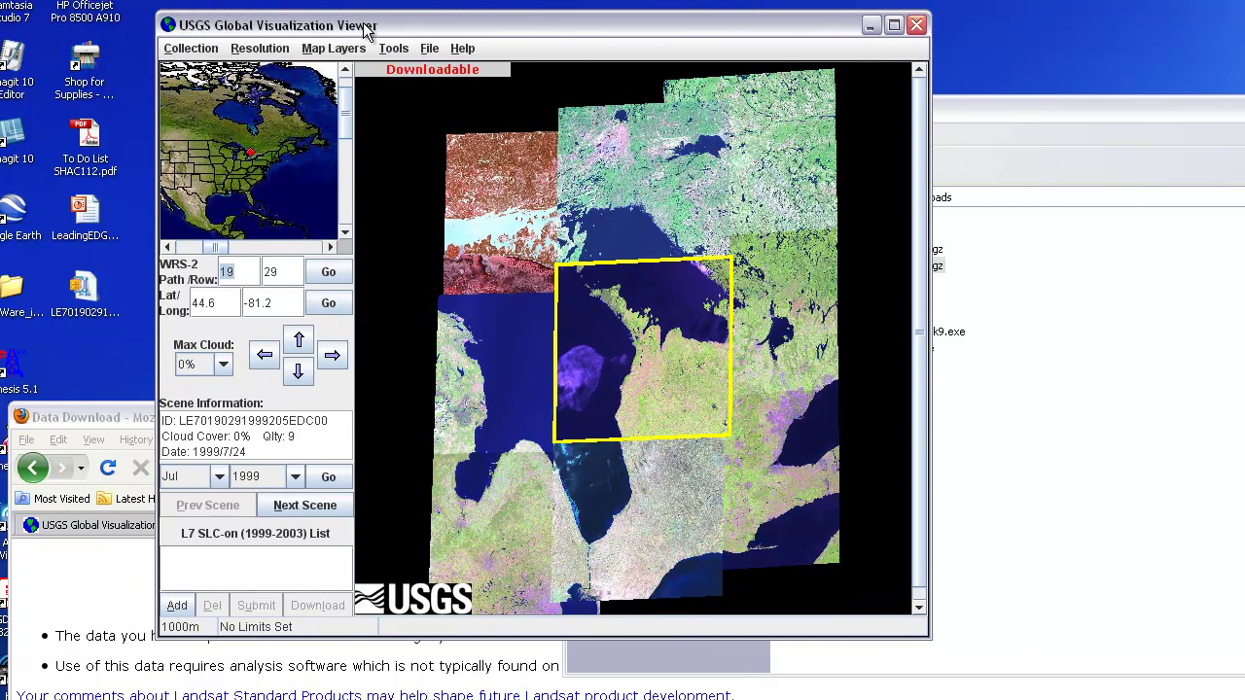
{"action": "left_click", "coordinate": [917, 26]}
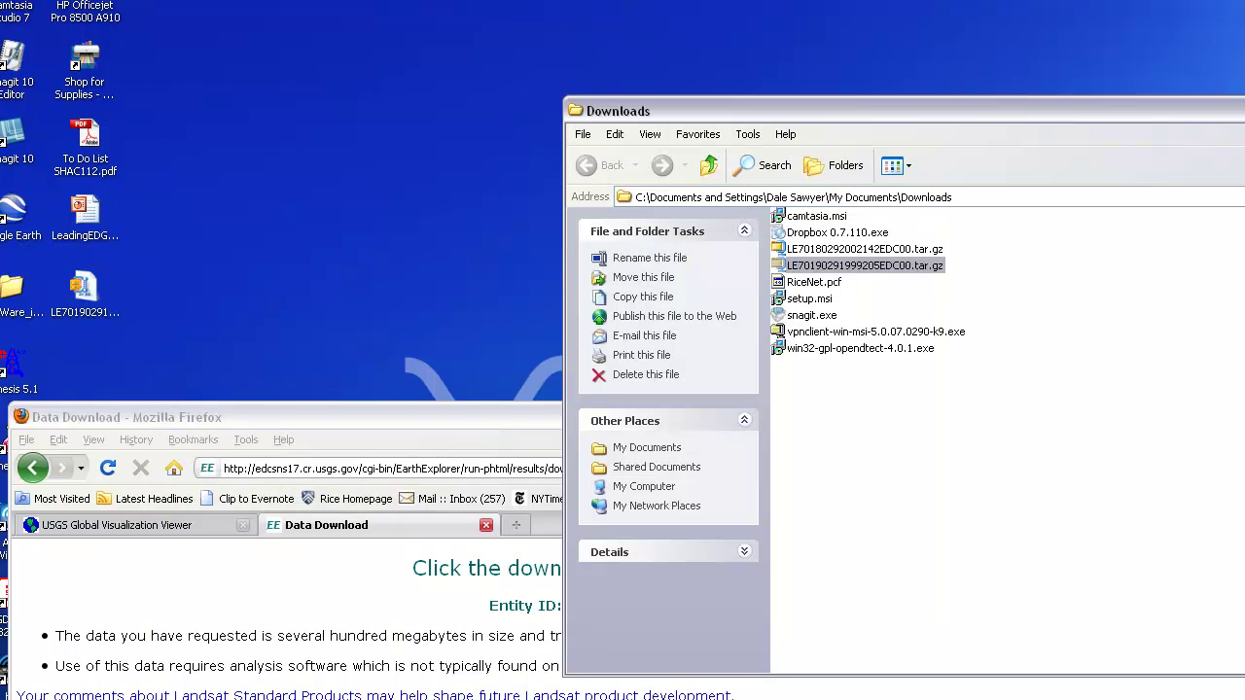
{"action": "key", "text": "alt+F4"}
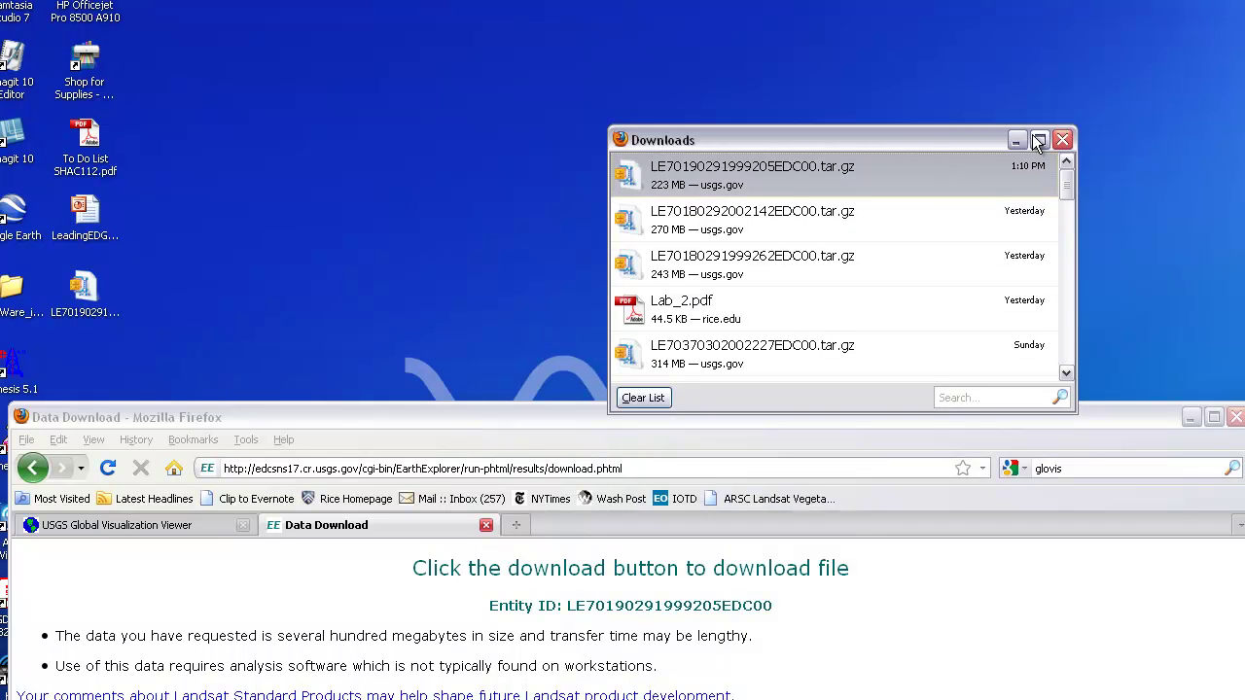